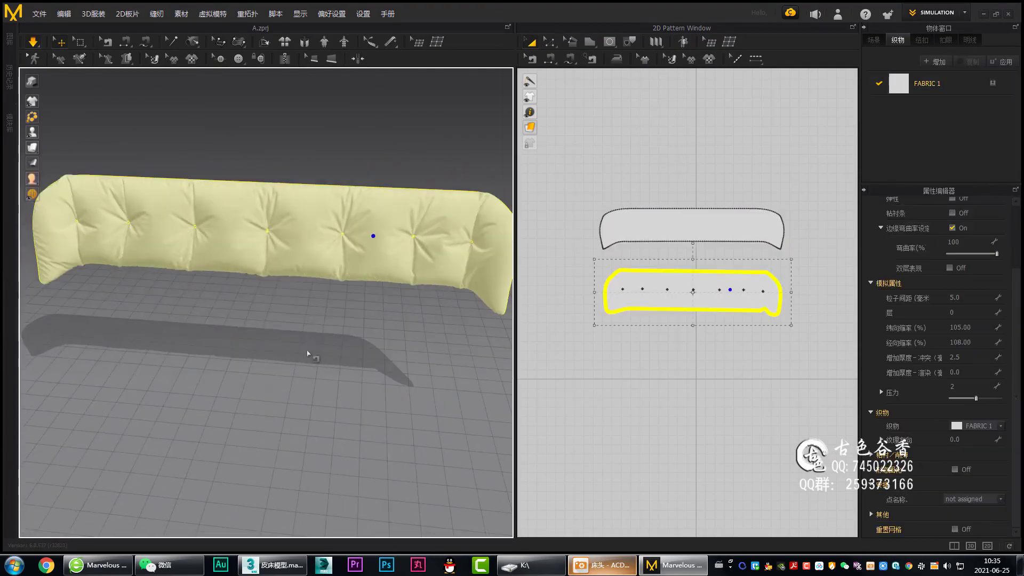
# Step: Orbit the view to inspect the side of the simulated tufted headboard cushion
pyautogui.moveTo(308, 353)
pyautogui.mouseDown(button='right')
pyautogui.moveTo(372, 359)
pyautogui.moveTo(297, 341)
pyautogui.mouseUp(button='right')
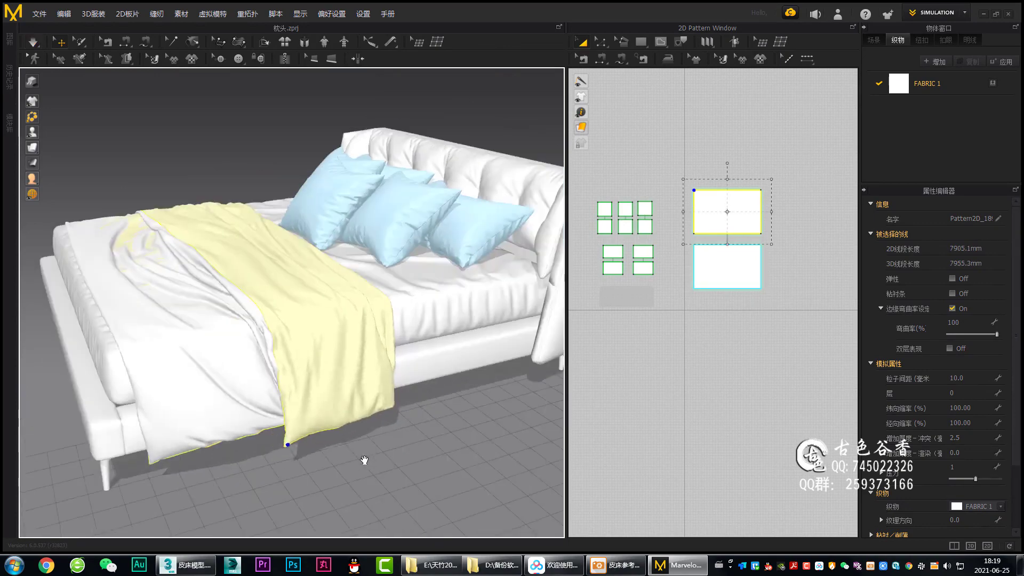
# Step: Orbit around the bed to check the blanket's drape from the side and from above
pyautogui.moveTo(364, 459); pyautogui.dragTo(120, 452, button='right')
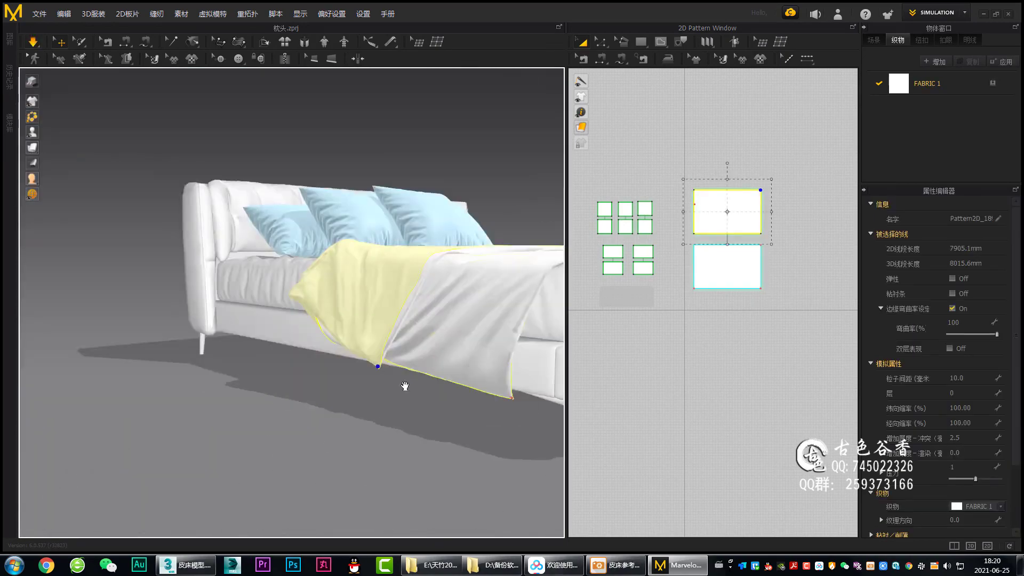
pyautogui.moveTo(405, 386)
pyautogui.mouseDown(button='right')
pyautogui.moveTo(215, 364)
pyautogui.moveTo(235, 358)
pyautogui.mouseUp(button='right')
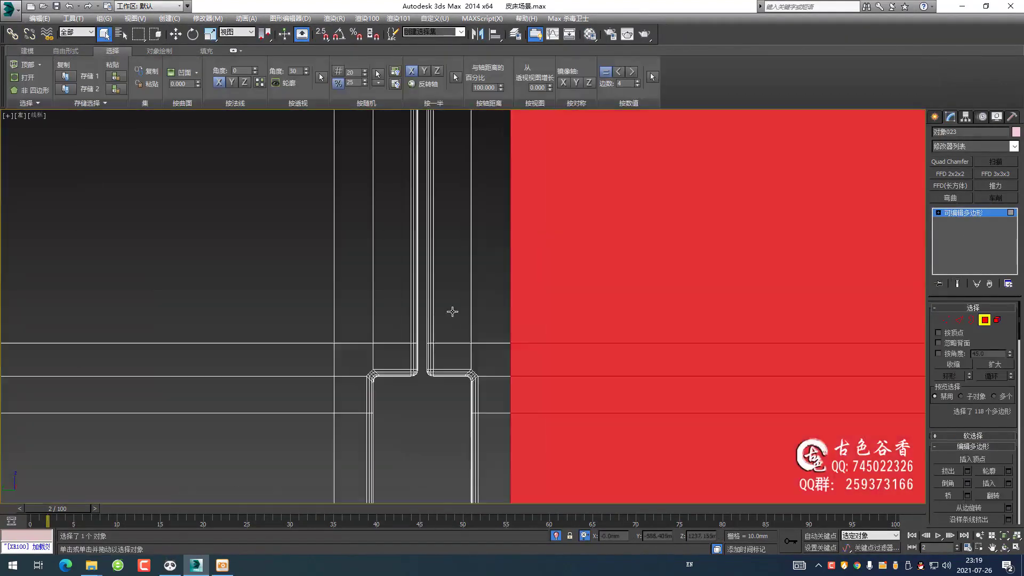
# Step: Extend the frame's polygon selection further to the left
pyautogui.scroll(2, 452, 312)
pyautogui.keyDown('ctrl'); pyautogui.click(501, 349); pyautogui.keyUp('ctrl')
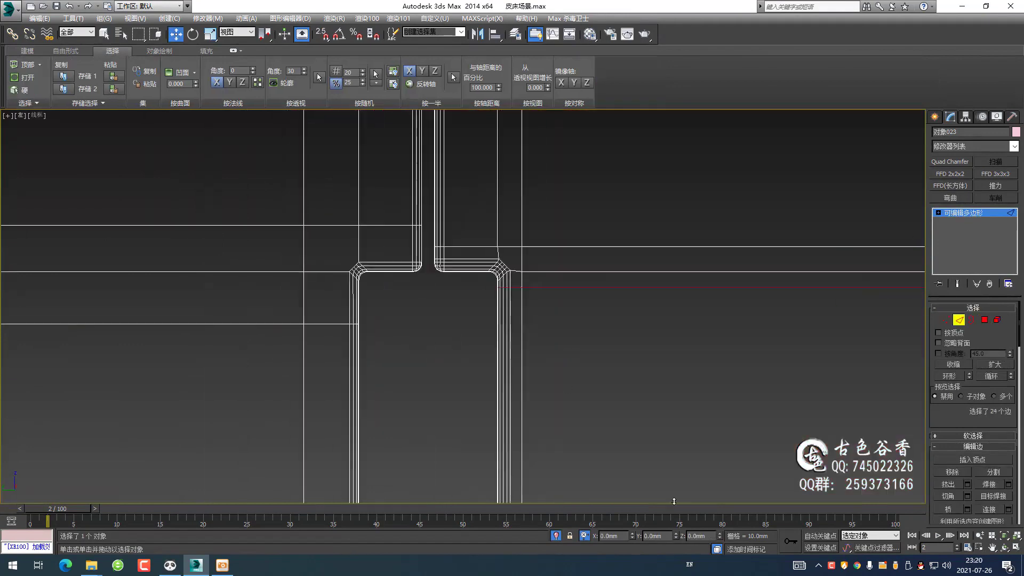